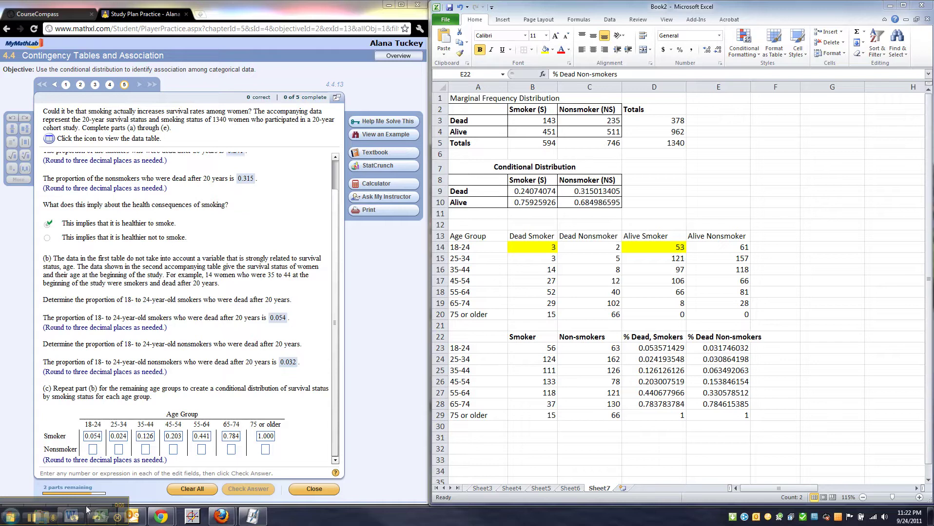
Review and re-enter the smoker % Dead formulas in column D, including =B16/B25 in D25.
{"action": "left_click_drag", "start_coordinate": [87, 510], "coordinate": [445, 506]}
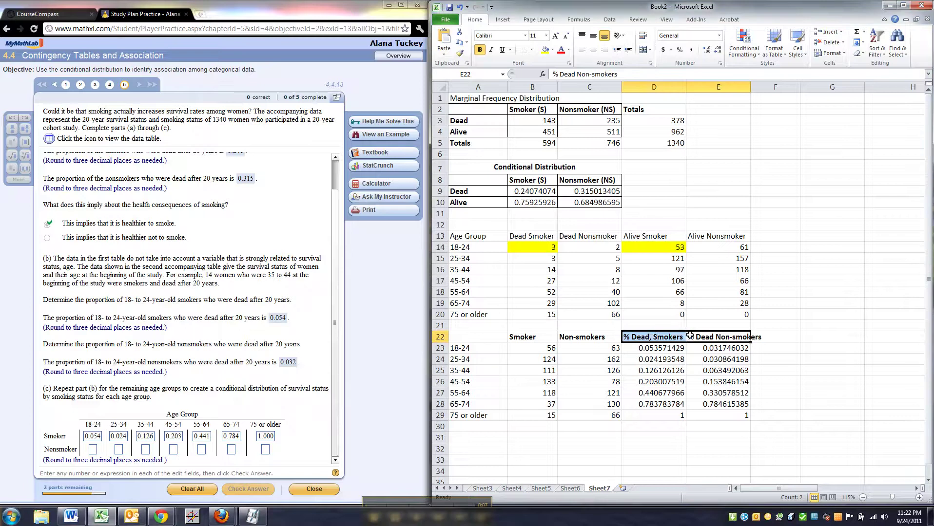
{"action": "left_click", "coordinate": [663, 350]}
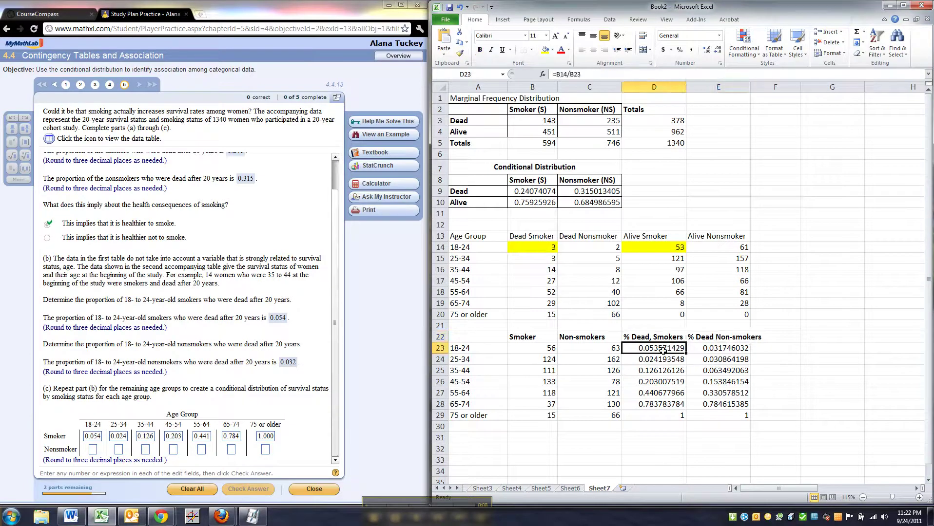
{"action": "left_click", "coordinate": [584, 74]}
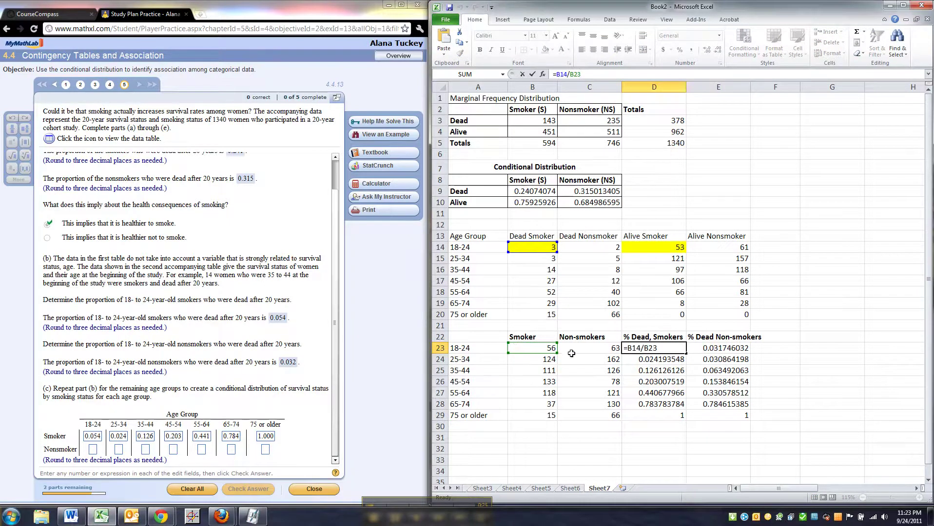
{"action": "key", "text": "Return"}
{"action": "left_click", "coordinate": [597, 76]}
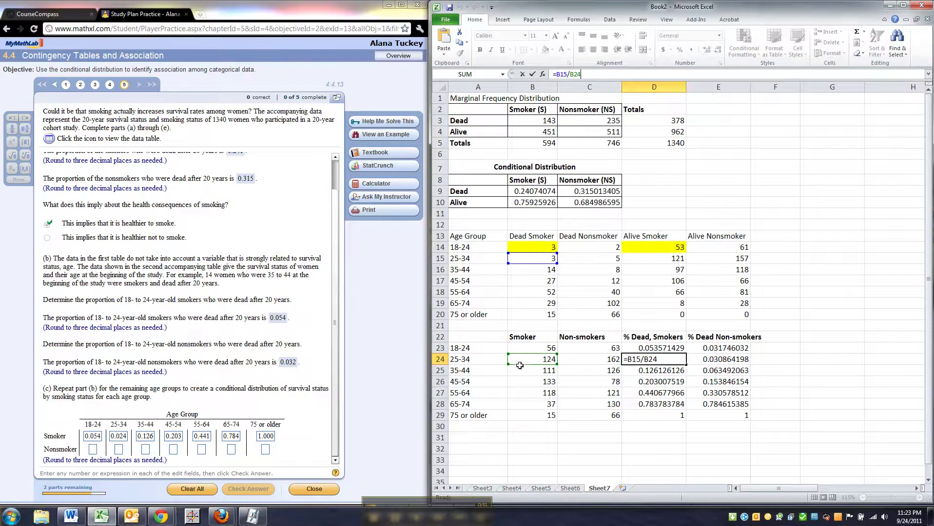
{"action": "key", "text": "Return"}
{"action": "type", "text": "+"}
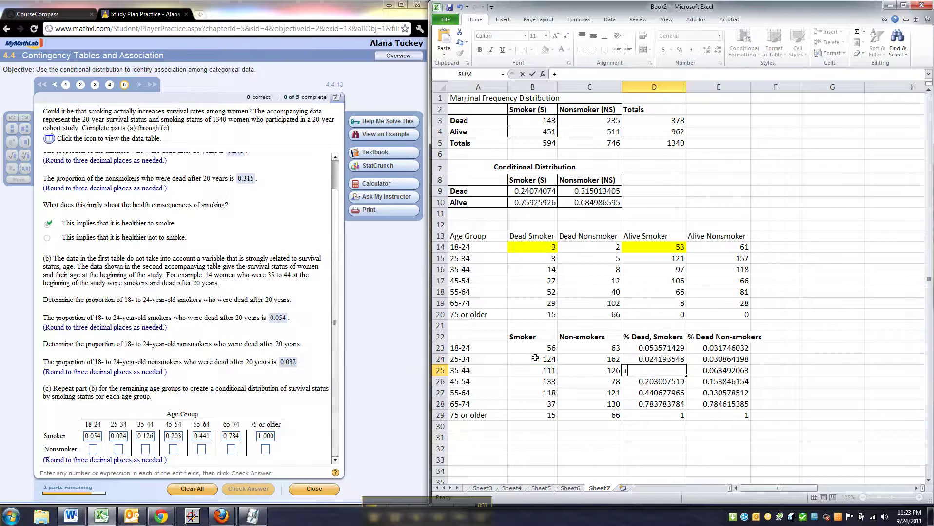
{"action": "type", "text": "B16/B25"}
{"action": "key", "text": "ctrl+Return"}
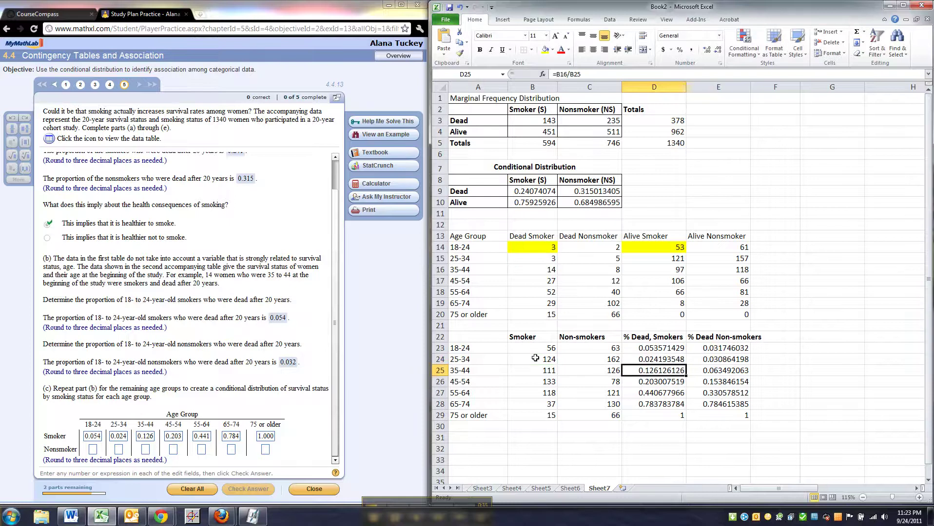
{"action": "key", "text": "Down"}
{"action": "key", "text": "Down"}
{"action": "key", "text": "Down"}
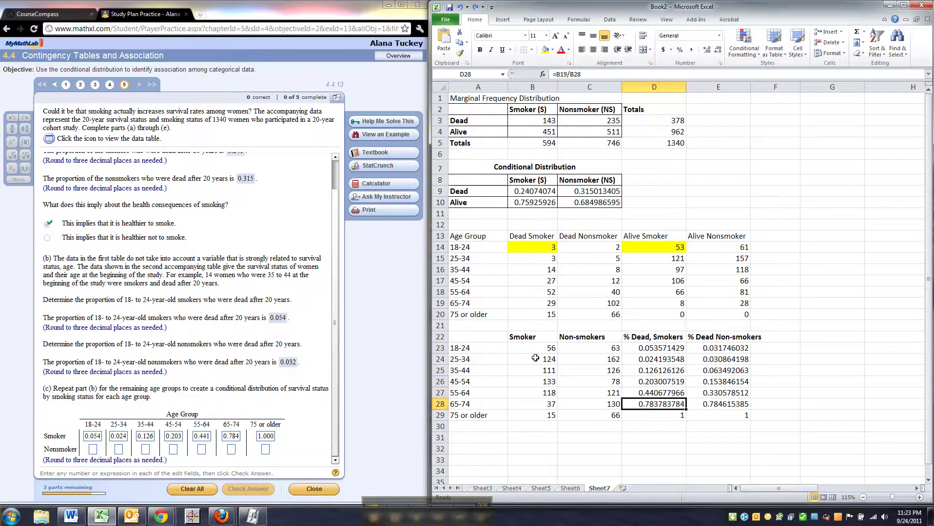
{"action": "left_click", "coordinate": [661, 416]}
{"action": "left_click_drag", "start_coordinate": [594, 74], "coordinate": [553, 74]}
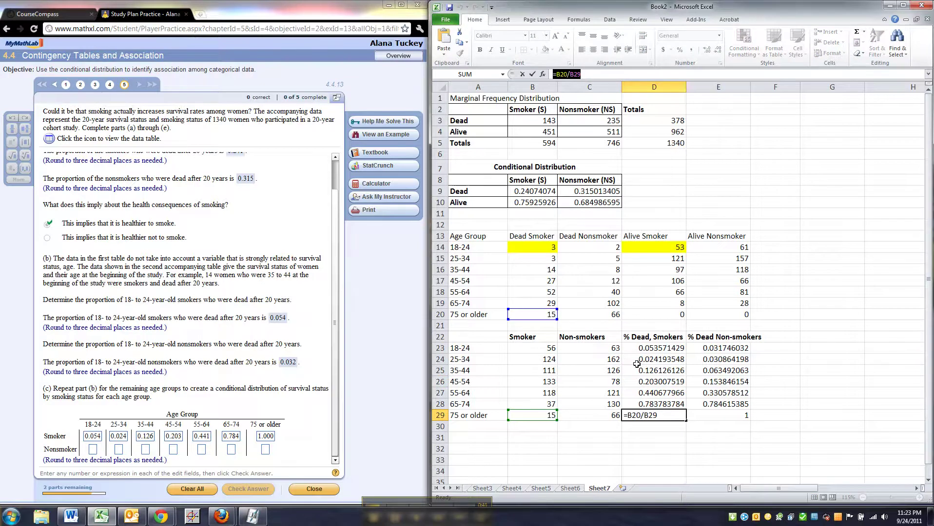
{"action": "key", "text": "Return"}
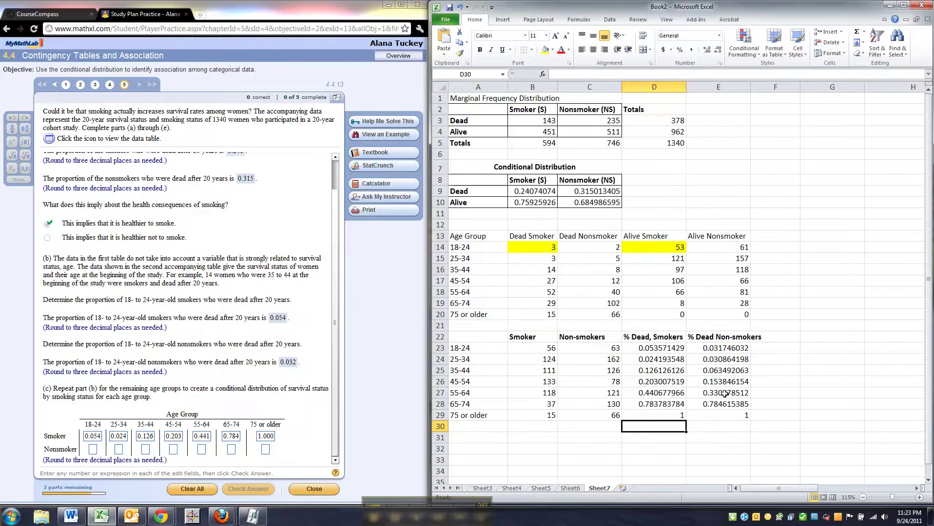
Enter the non-smoker % Dead formulas, starting with =C14/C23 in E23, then E24.
{"action": "left_click", "coordinate": [736, 336]}
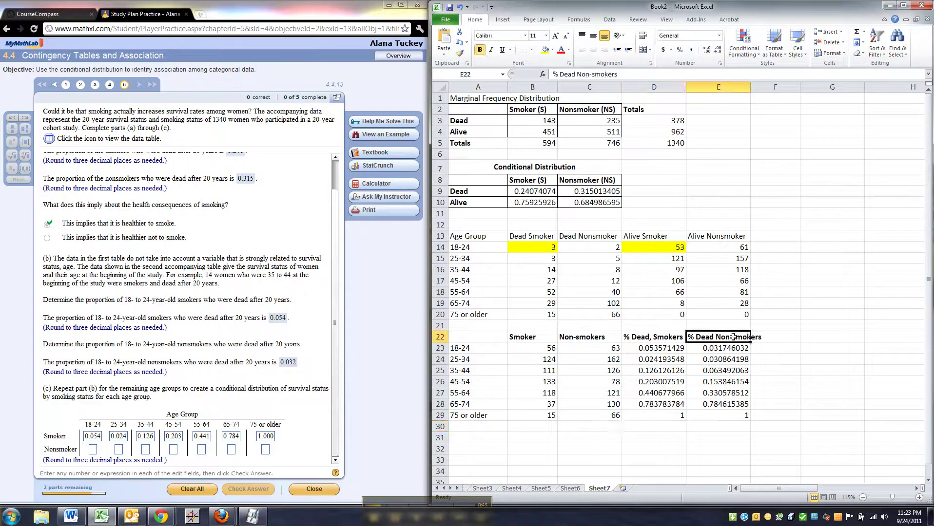
{"action": "left_click", "coordinate": [700, 347]}
{"action": "type", "text": "=C14/C23"}
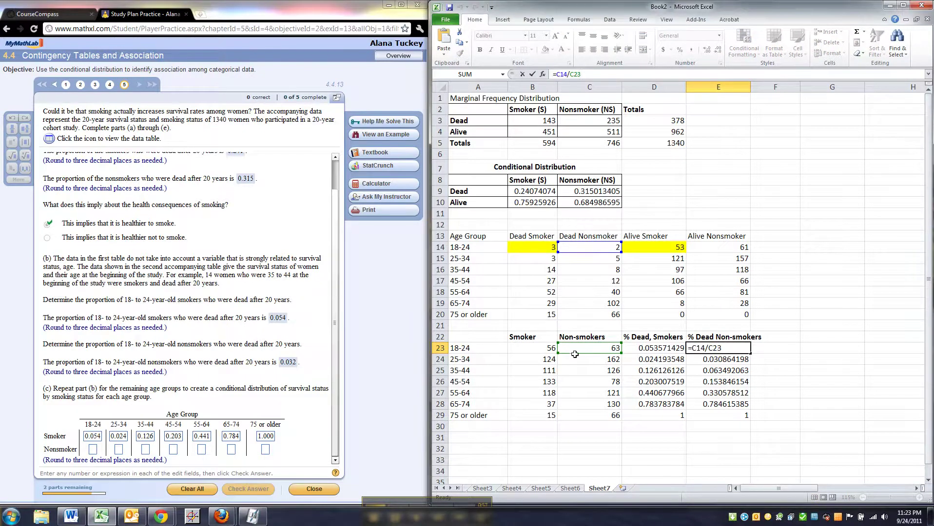
{"action": "key", "text": "Return"}
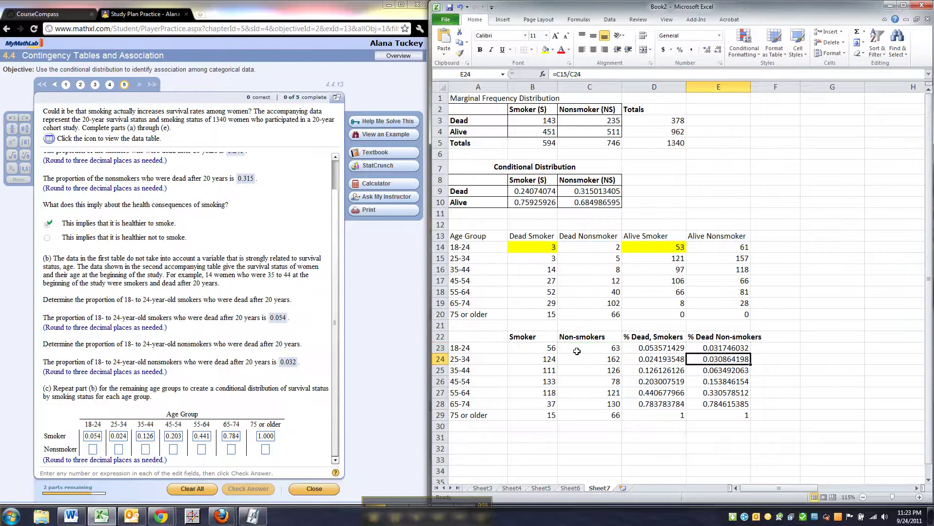
{"action": "left_click", "coordinate": [574, 73]}
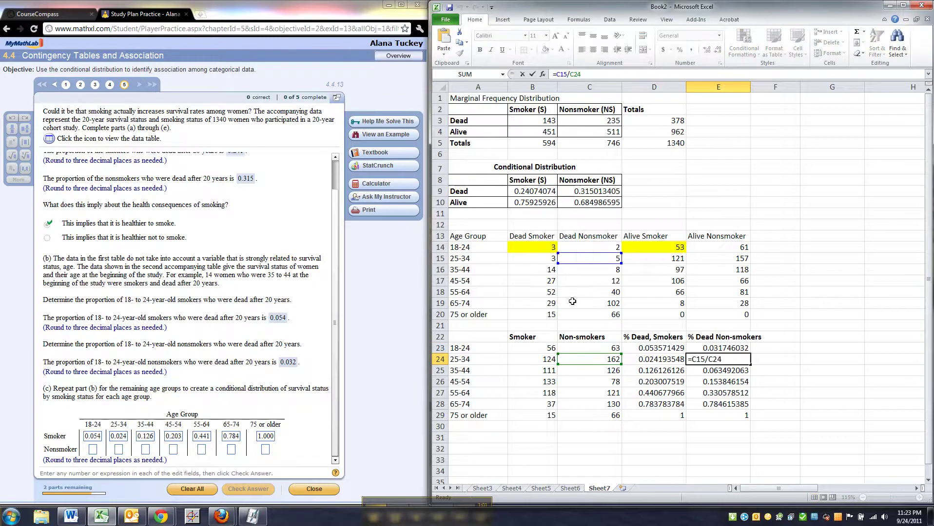
{"action": "key", "text": "Return"}
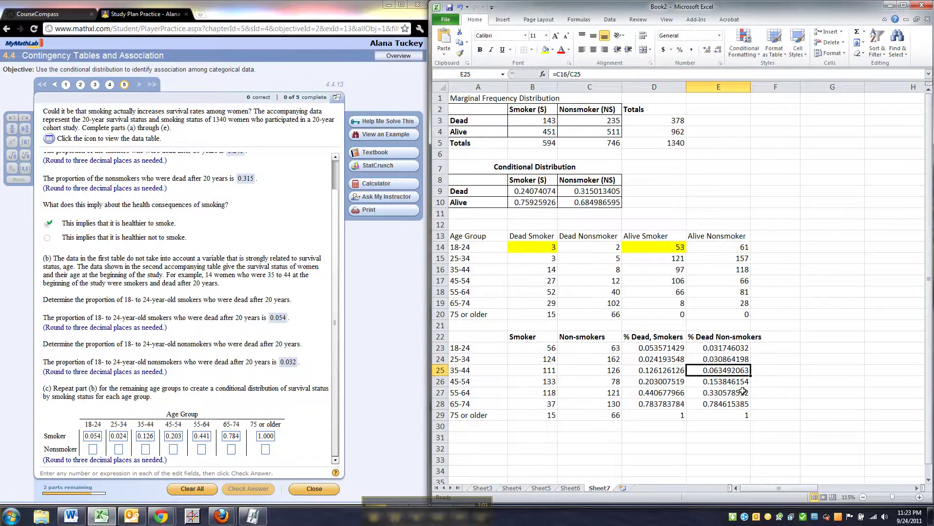
Format D23:E28 as Number with 3 decimal places.
{"action": "left_click", "coordinate": [725, 404]}
{"action": "left_click_drag", "start_coordinate": [725, 403], "coordinate": [651, 349]}
{"action": "right_click", "coordinate": [652, 350]}
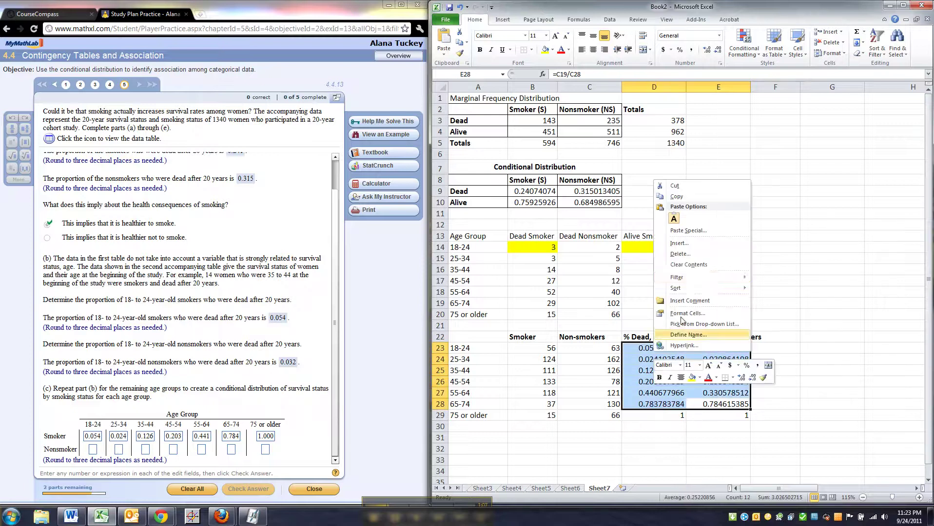
{"action": "left_click", "coordinate": [688, 314]}
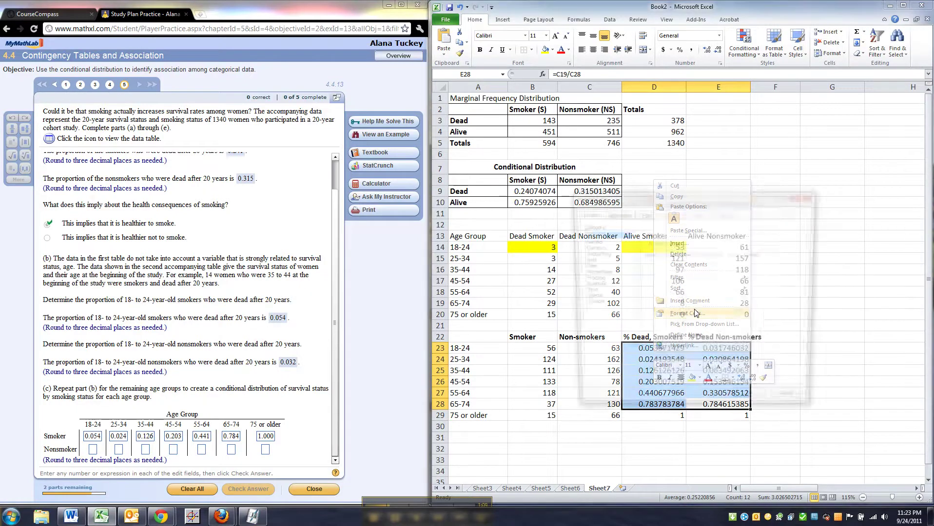
{"action": "left_click", "coordinate": [588, 241]}
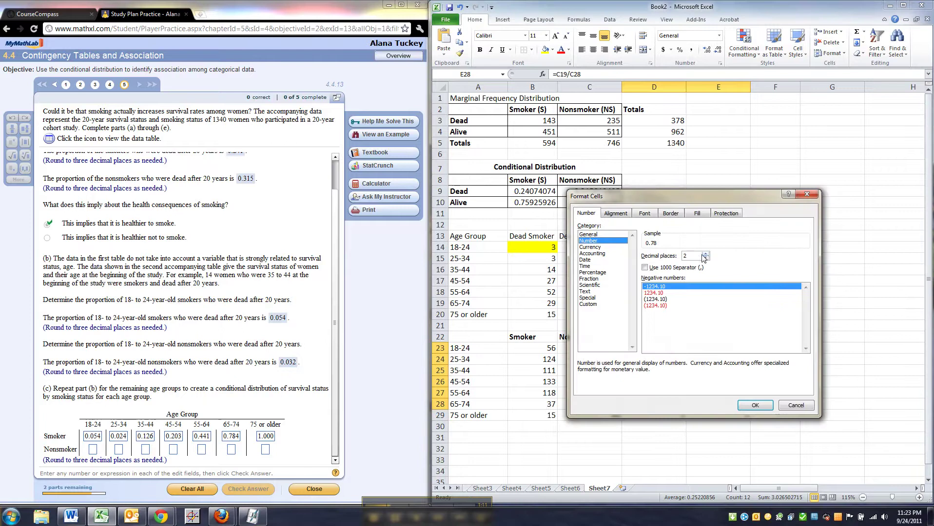
{"action": "left_click", "coordinate": [705, 254]}
{"action": "left_click", "coordinate": [741, 405]}
{"action": "left_click_drag", "start_coordinate": [674, 393], "coordinate": [688, 394]}
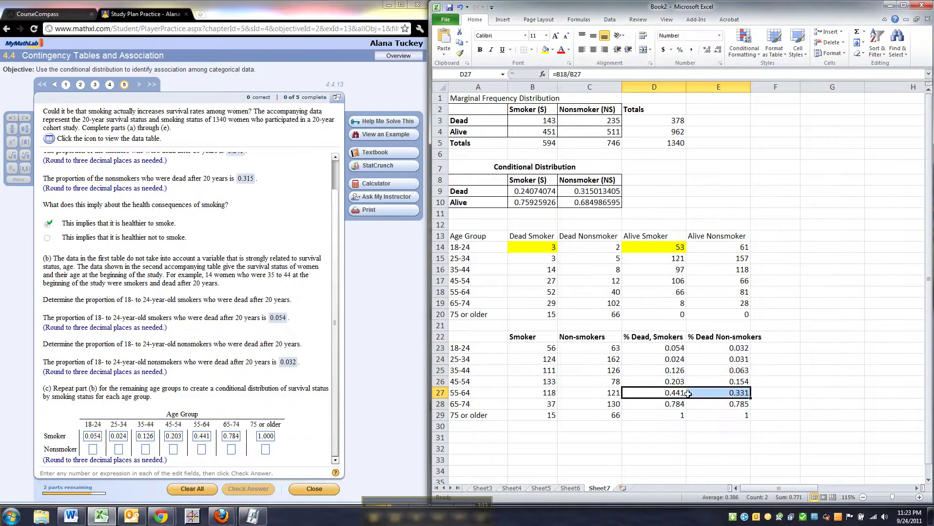
{"action": "left_click", "coordinate": [673, 370]}
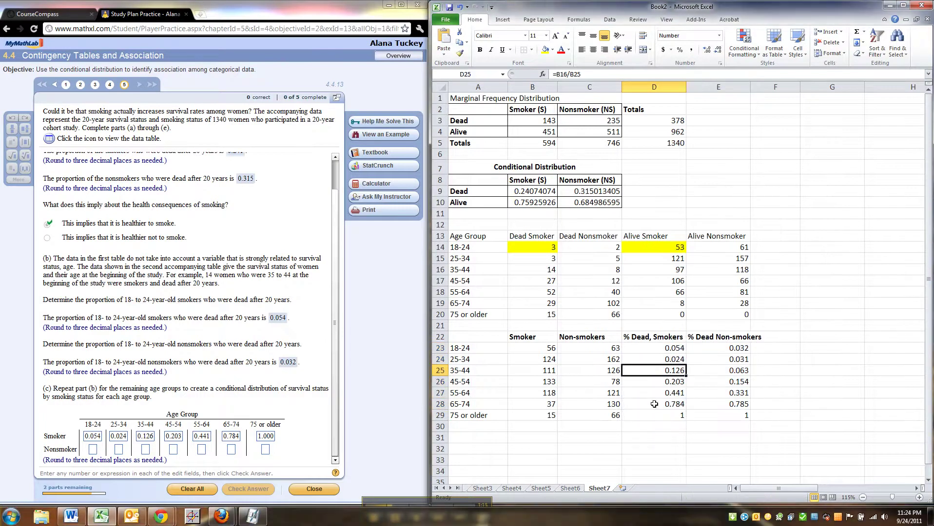
Enter 0.032 and 0.031 as the first two Nonsmoker proportions in MyMathLab.
{"action": "left_click", "coordinate": [94, 453]}
{"action": "type", "text": "0.032"}
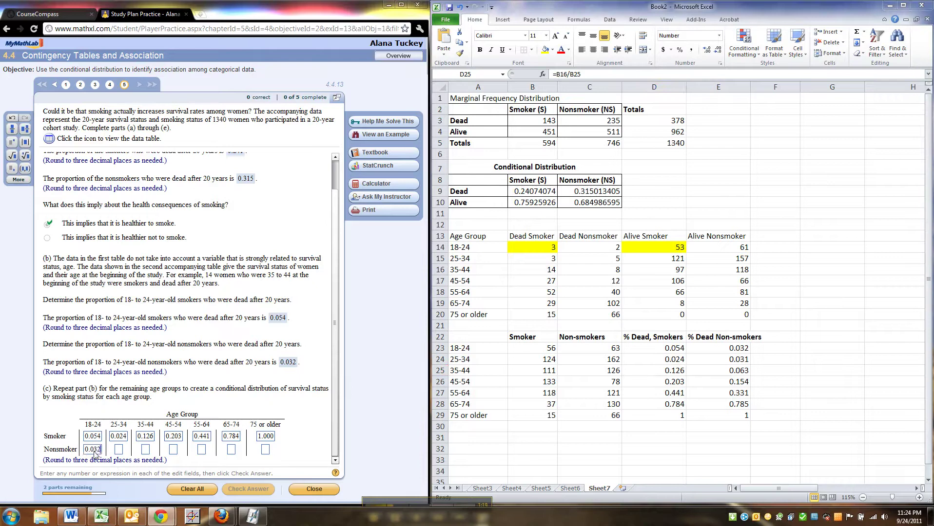
{"action": "key", "text": "Tab"}
{"action": "type", "text": "0.031"}
Format Excel's D23:E29 proportions as Number with 3 decimal places.
{"action": "left_click_drag", "start_coordinate": [664, 348], "coordinate": [723, 406]}
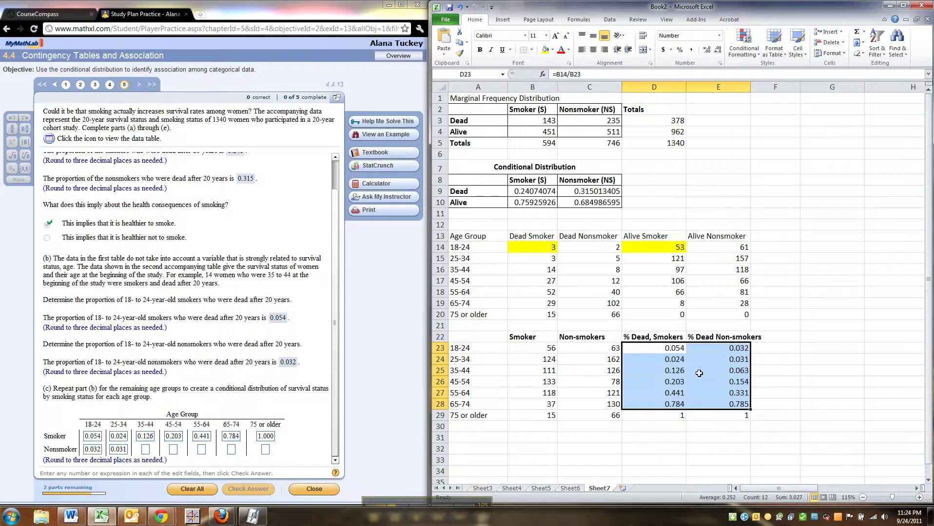
{"action": "right_click", "coordinate": [692, 352]}
{"action": "left_click_drag", "start_coordinate": [680, 348], "coordinate": [723, 415]}
{"action": "right_click", "coordinate": [702, 386]}
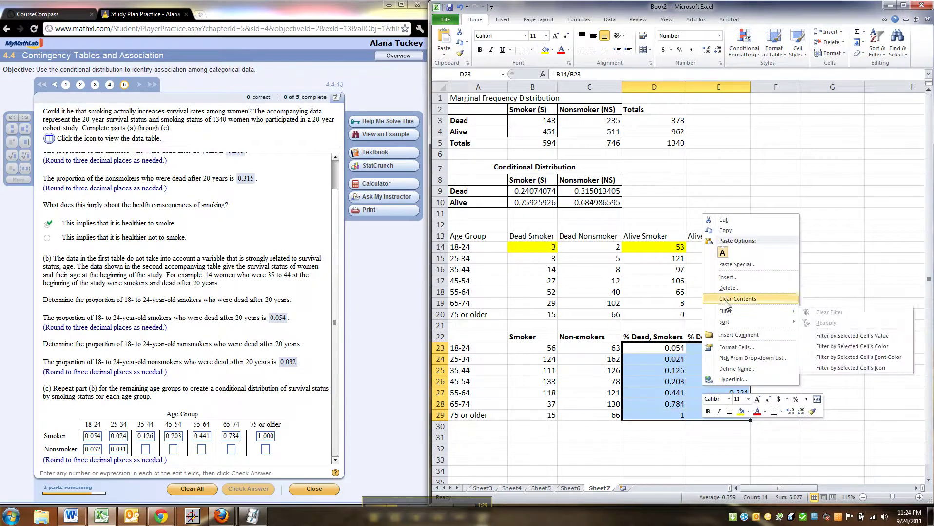
{"action": "left_click", "coordinate": [733, 347]}
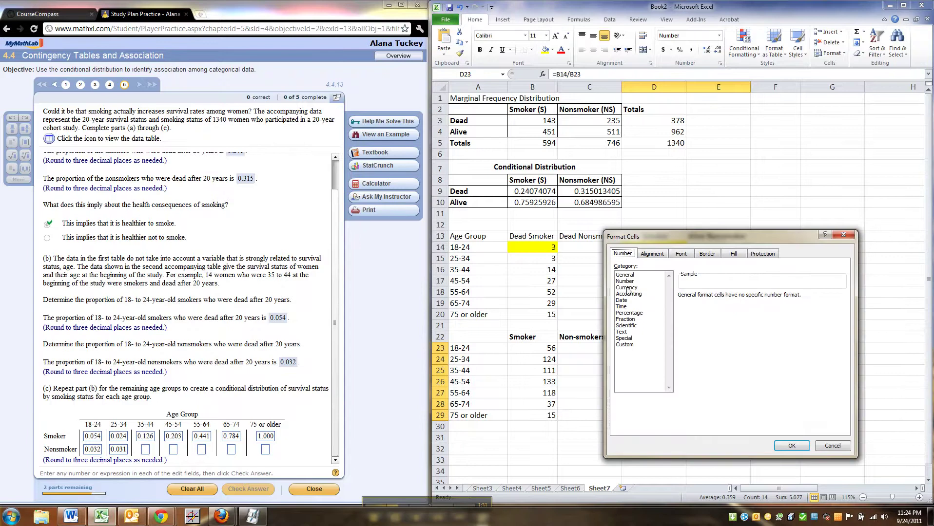
{"action": "left_click", "coordinate": [742, 294]}
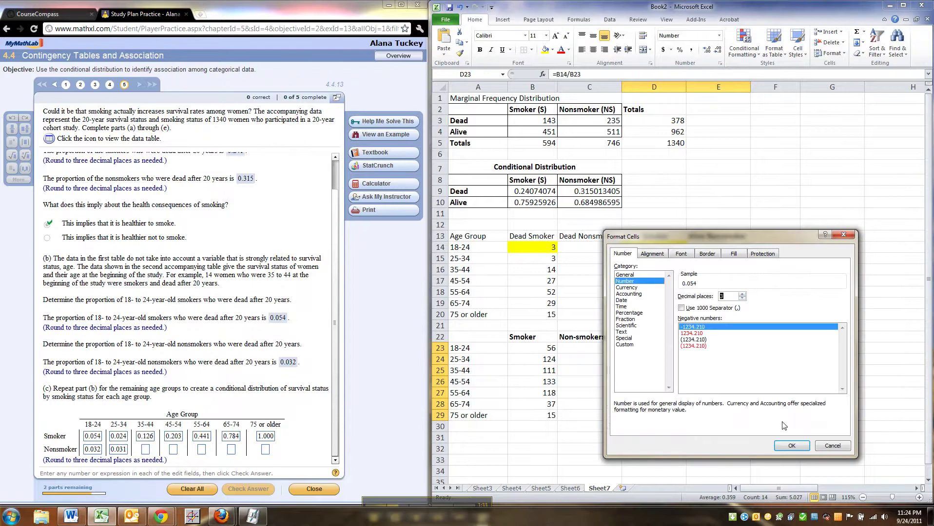
{"action": "left_click", "coordinate": [791, 446]}
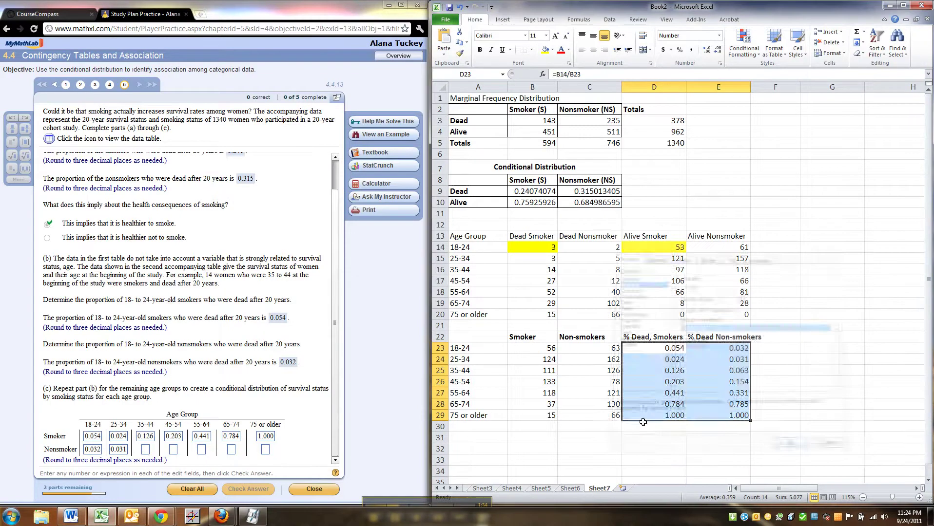
Enter the remaining Nonsmoker proportions 0.063, 0.154, 0.331, 0.785, 1.000 and submit part (c).
{"action": "left_click", "coordinate": [146, 451]}
{"action": "type", "text": "0.0"}
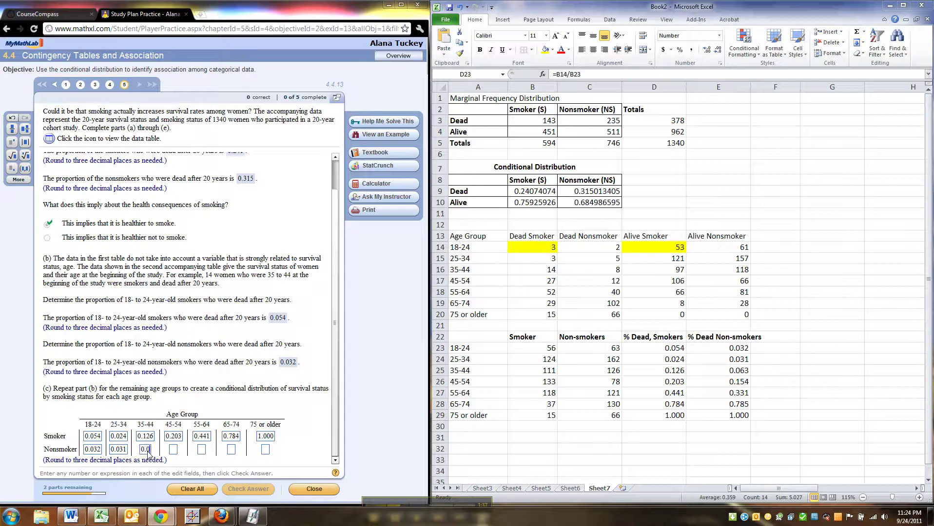
{"action": "type", "text": "63"}
{"action": "key", "text": "Tab"}
{"action": "type", "text": "0.154"}
{"action": "key", "text": "Tab"}
{"action": "type", "text": "0.331"}
{"action": "key", "text": "Tab"}
{"action": "type", "text": "0.785"}
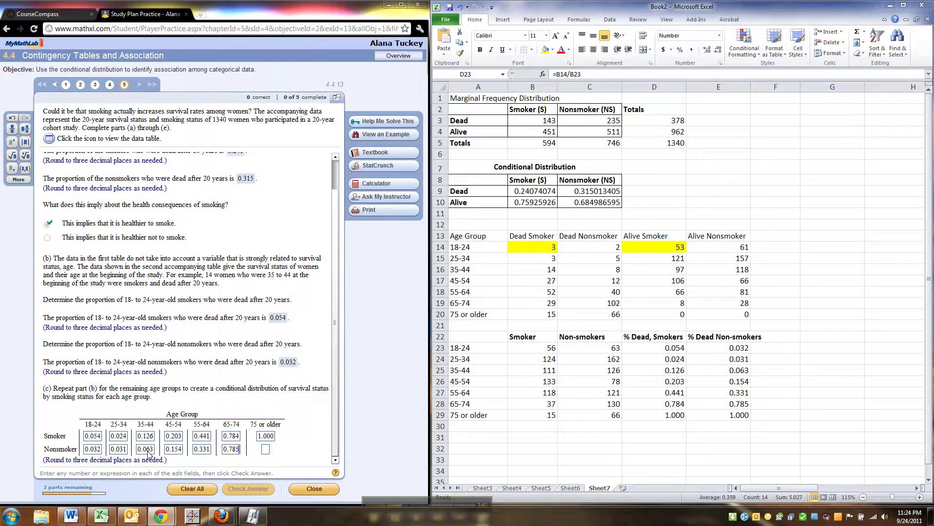
{"action": "key", "text": "Tab"}
{"action": "type", "text": "1.000"}
{"action": "key", "text": "Return"}
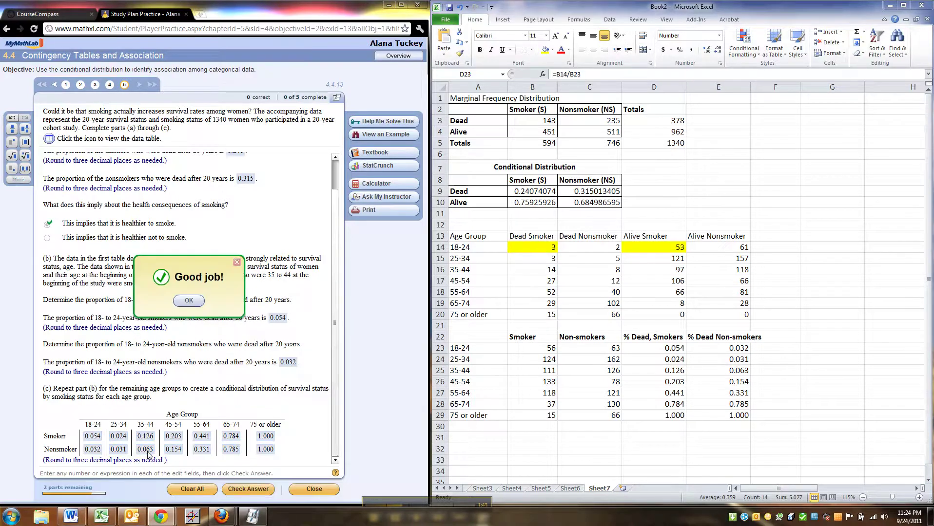
{"action": "left_click", "coordinate": [189, 300]}
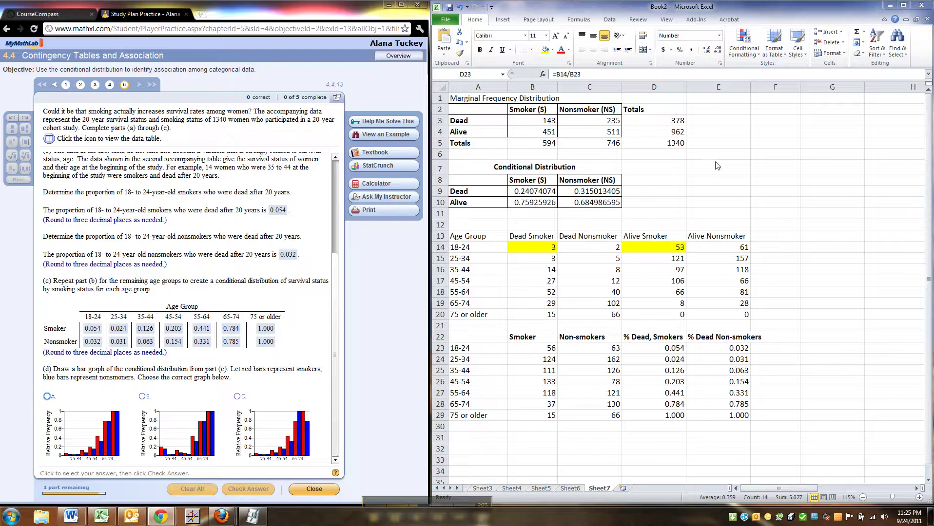
Check the 18-24 dead counts in B14 and C14, then pick bar graph A for part (d).
{"action": "left_click", "coordinate": [556, 248]}
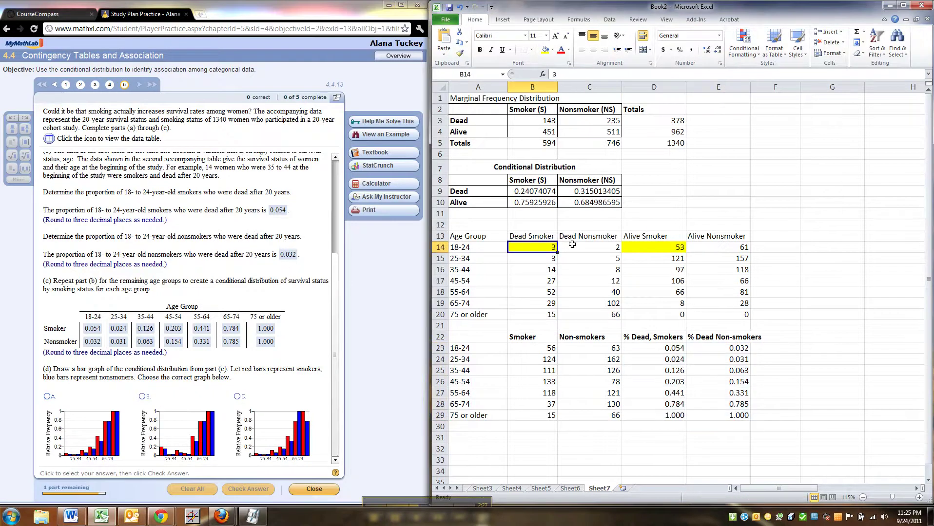
{"action": "left_click", "coordinate": [589, 247]}
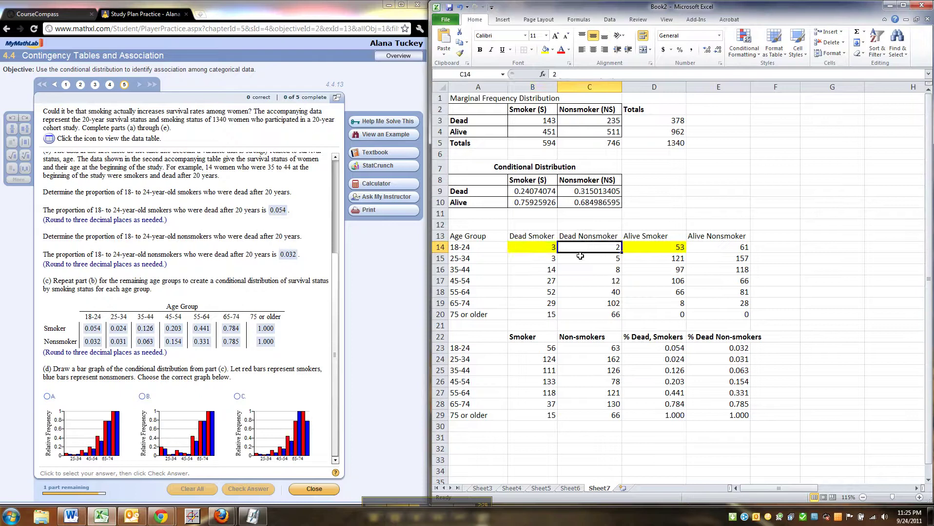
{"action": "left_click", "coordinate": [93, 356]}
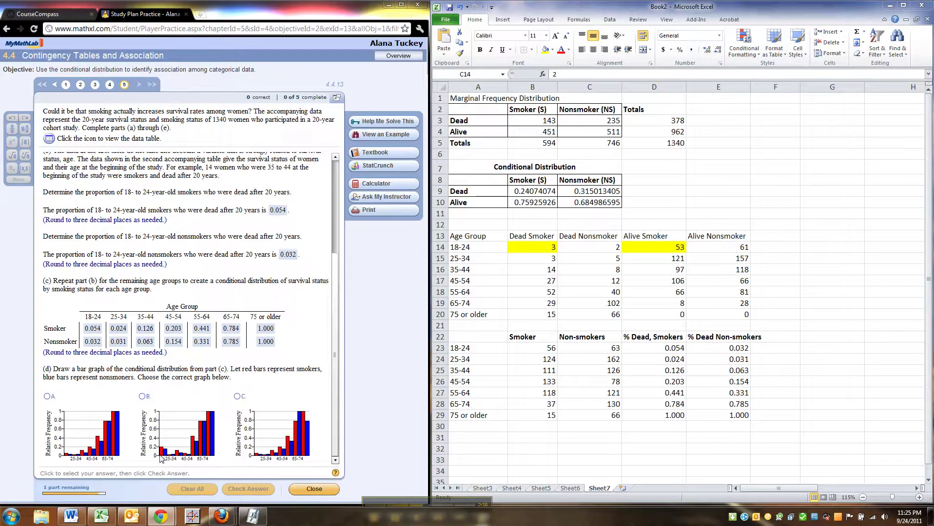
{"action": "left_click", "coordinate": [47, 396]}
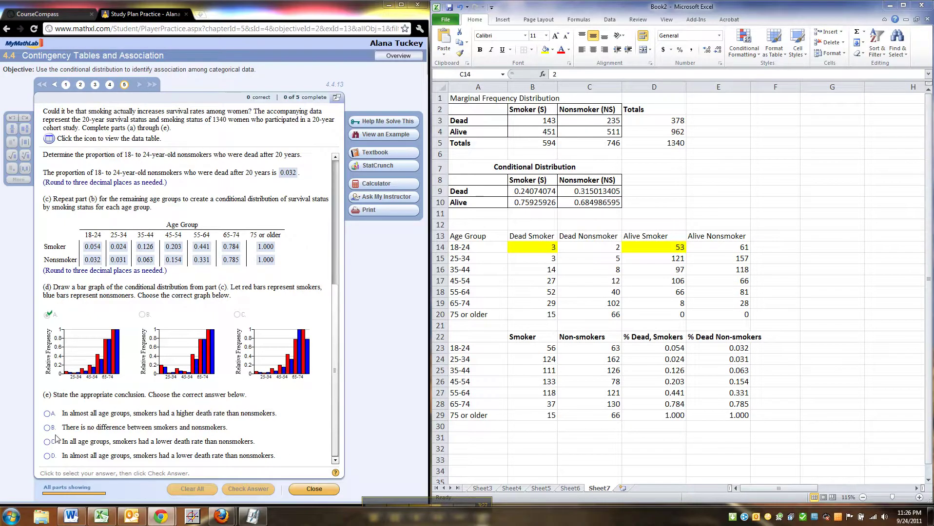
Submit option A, that smokers had higher death rates, for part (e) and maximise the browser.
{"action": "left_click", "coordinate": [47, 413]}
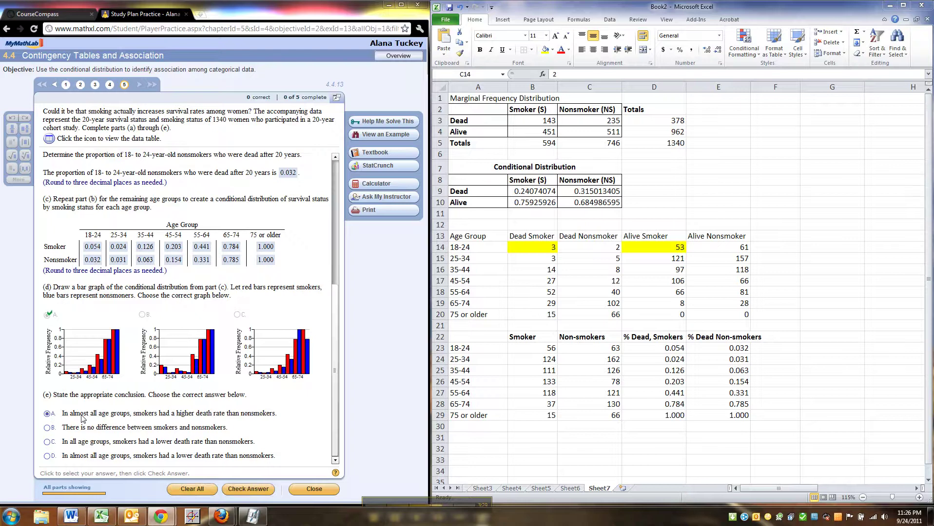
{"action": "key", "text": "Return"}
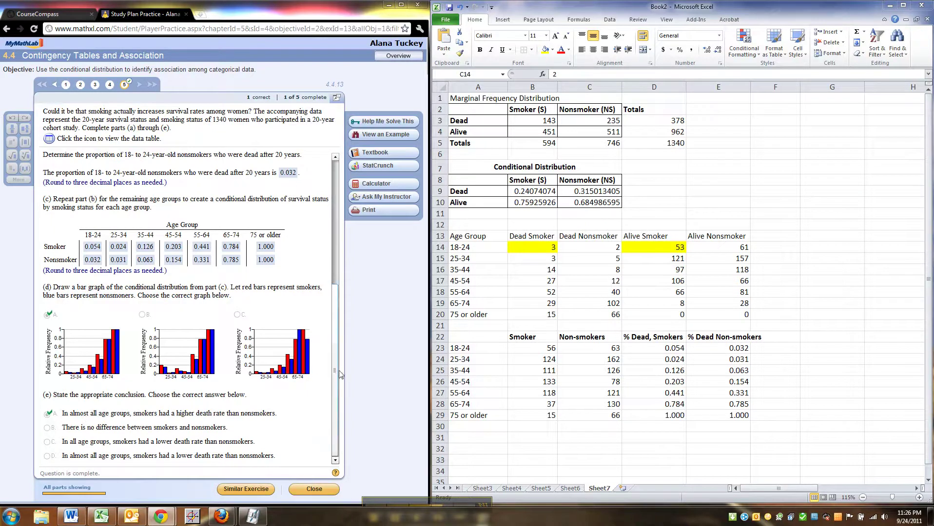
{"action": "left_click", "coordinate": [400, 4]}
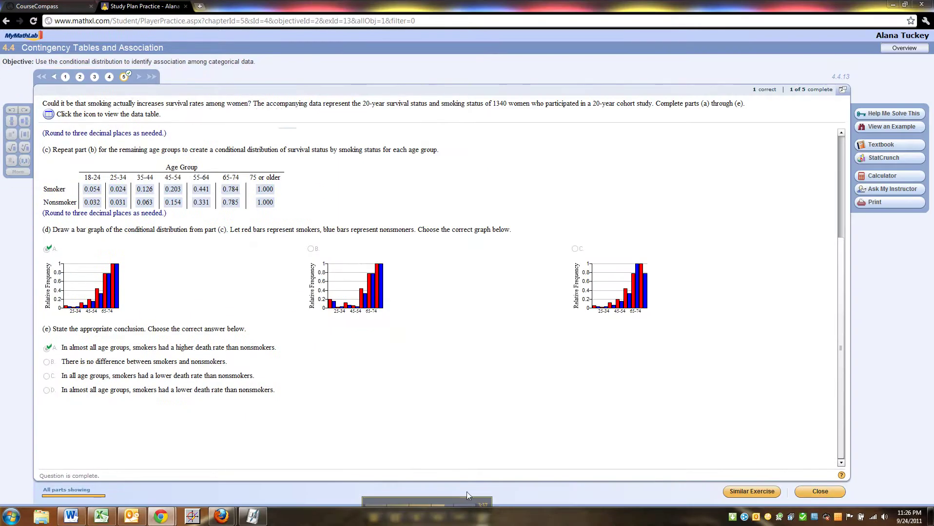
Switch back to the Excel workbook Book2 from the taskbar.
{"action": "mouse_move", "coordinate": [430, 499]}
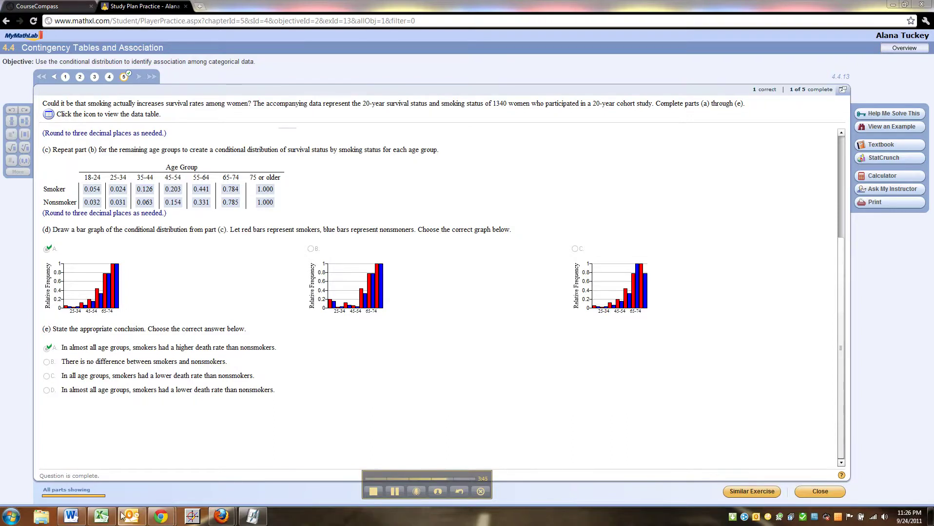
{"action": "left_click", "coordinate": [101, 516]}
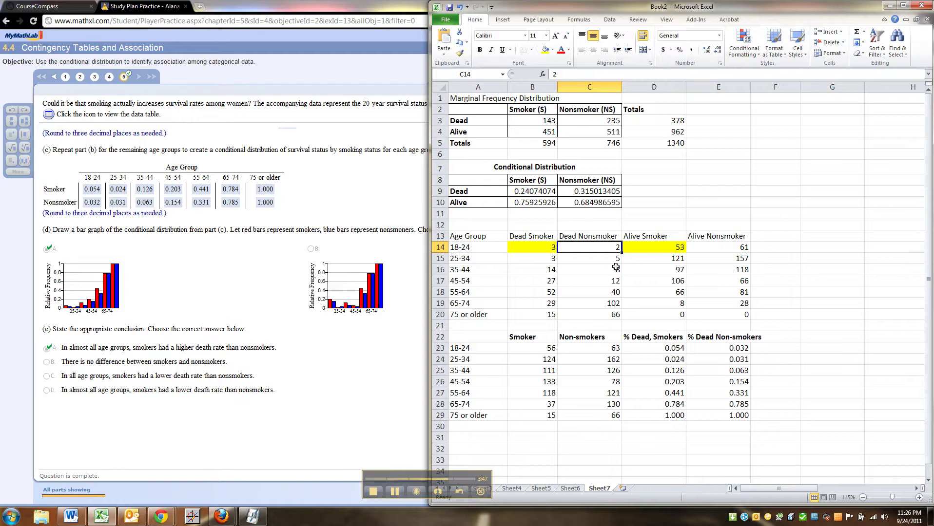
Inspect the B23 and C23 total formulas, then show D23's formula =B14/B23.
{"action": "left_click", "coordinate": [563, 350]}
{"action": "left_click", "coordinate": [548, 348]}
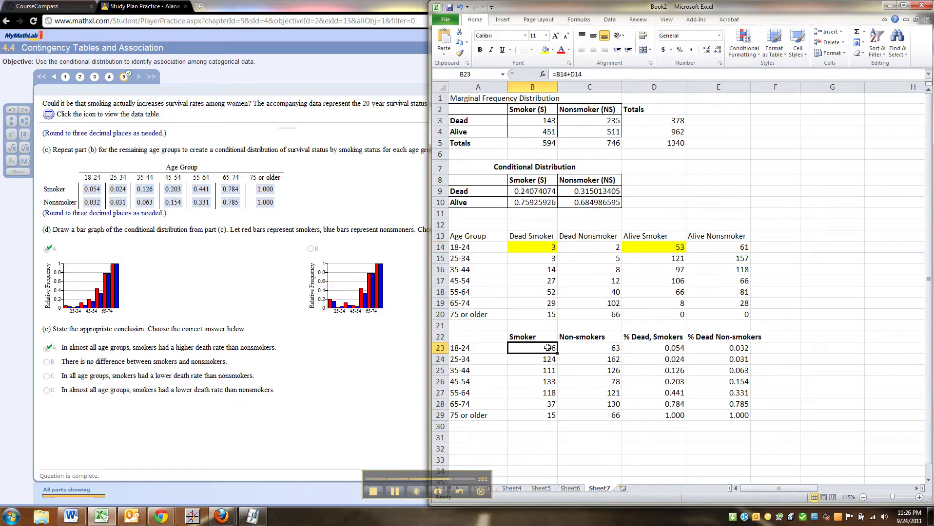
{"action": "left_click", "coordinate": [571, 346]}
{"action": "left_click", "coordinate": [531, 346]}
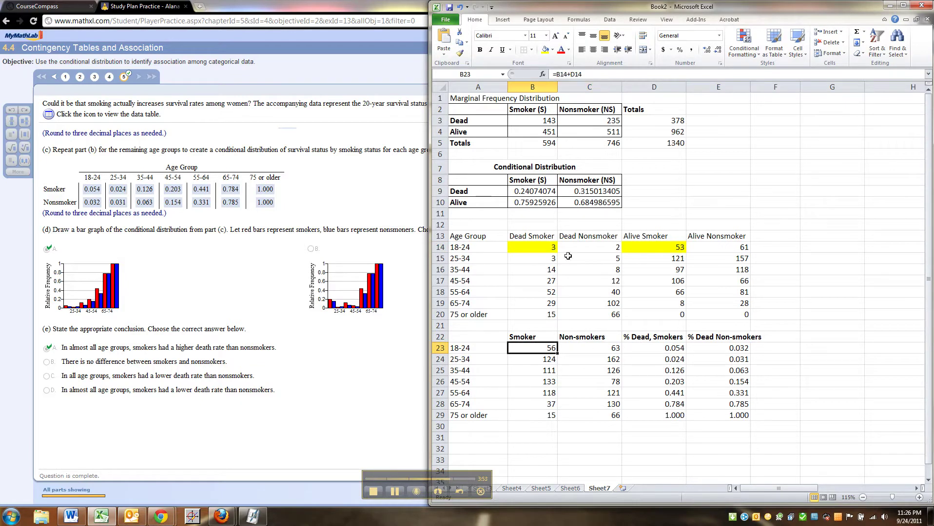
{"action": "left_click", "coordinate": [566, 74]}
{"action": "key", "text": "Return"}
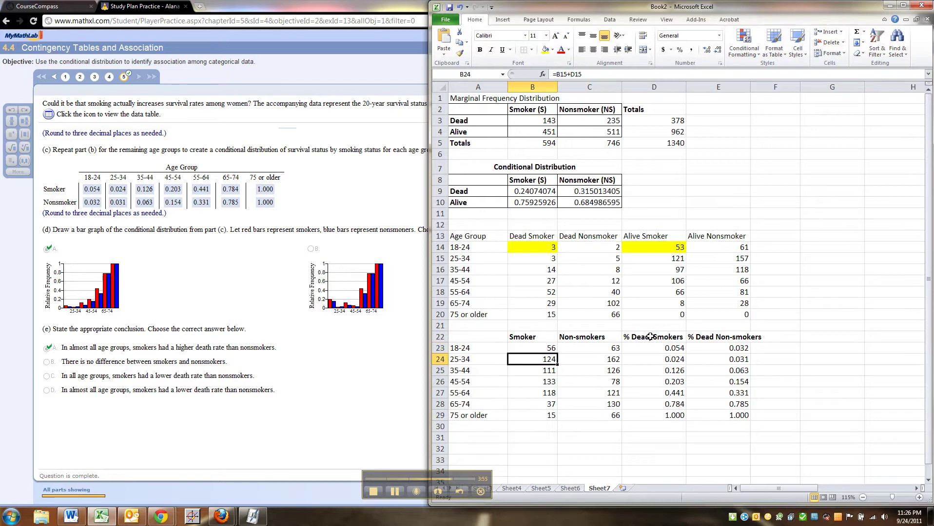
{"action": "left_click", "coordinate": [663, 350]}
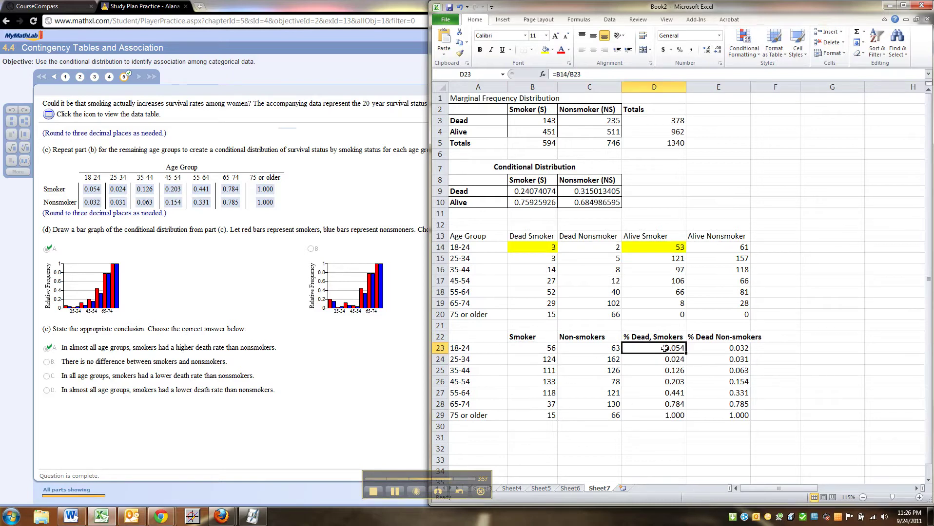
{"action": "left_click", "coordinate": [572, 74]}
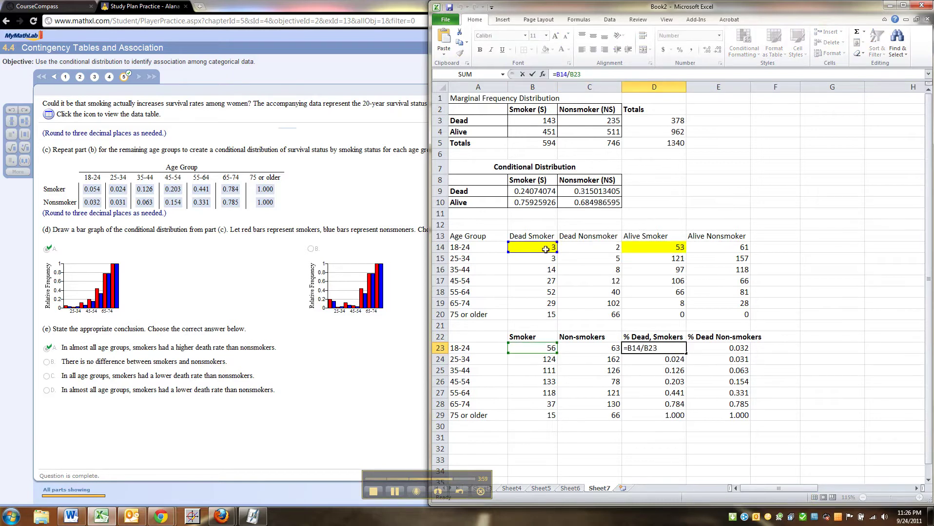